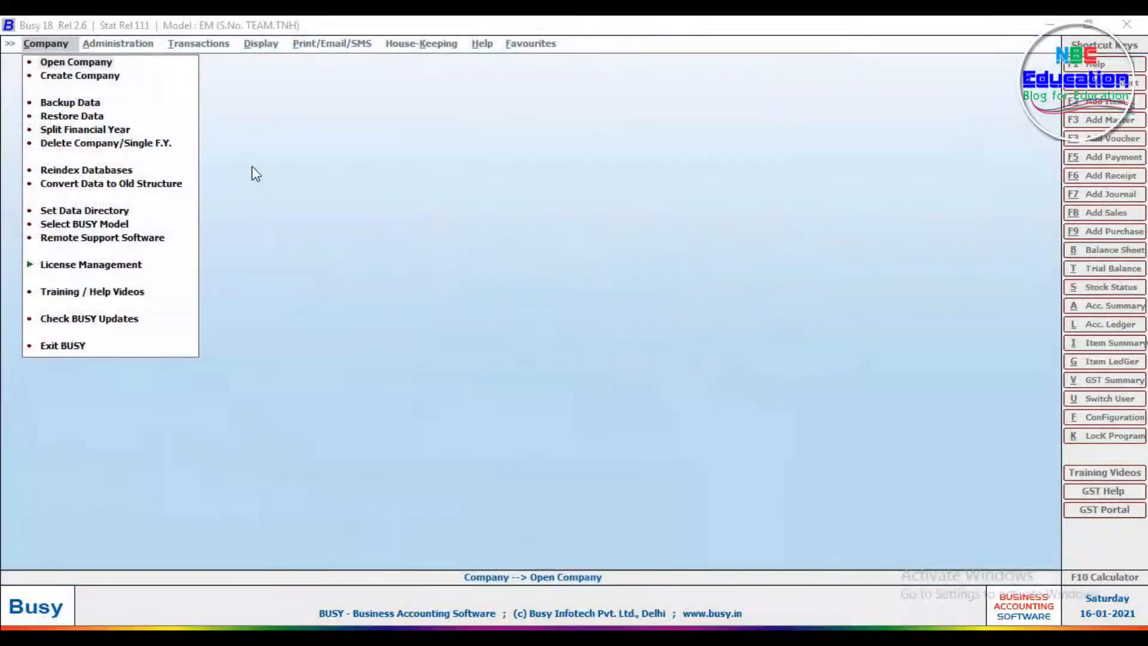
Step: Create a new company named 'NBC Education Pvt. Ltd.', skipping the training videos
left_click(53, 80)
left_click(676, 368)
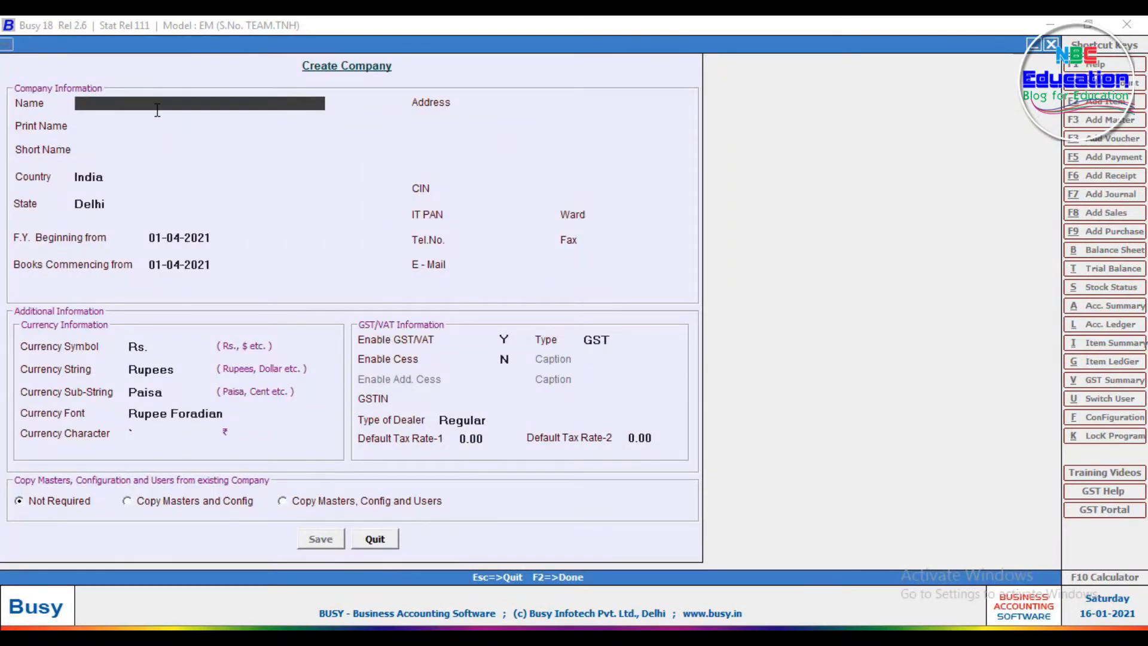
type("NBC")
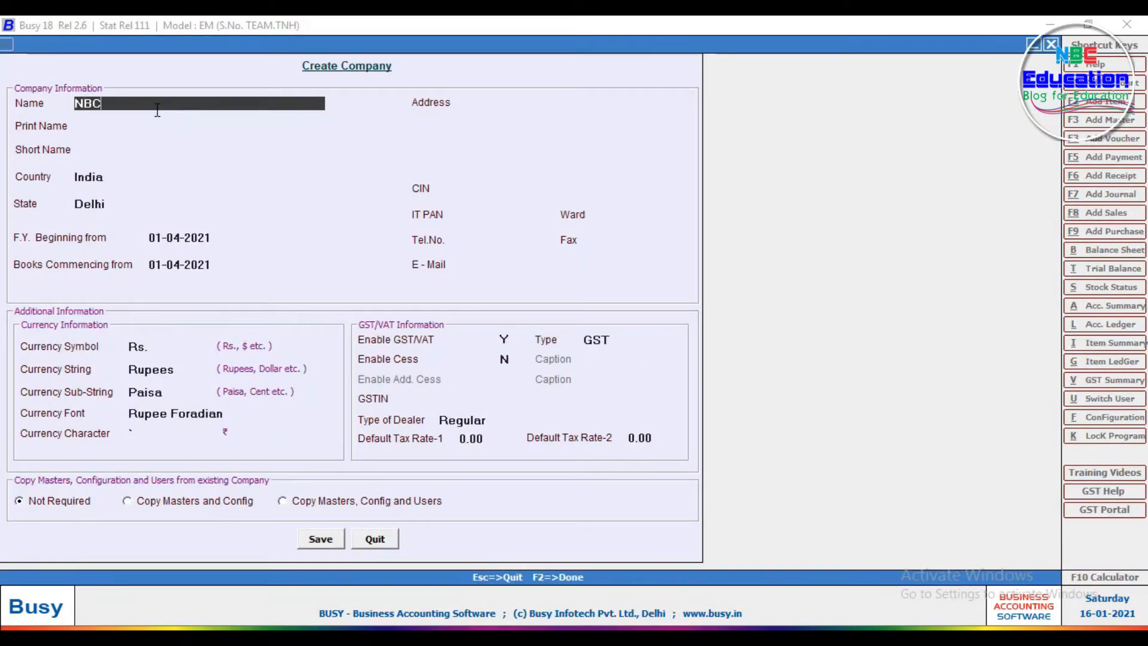
type(" Education Pvt. Ltd.")
key("Return")
key("Return")
key("Return")
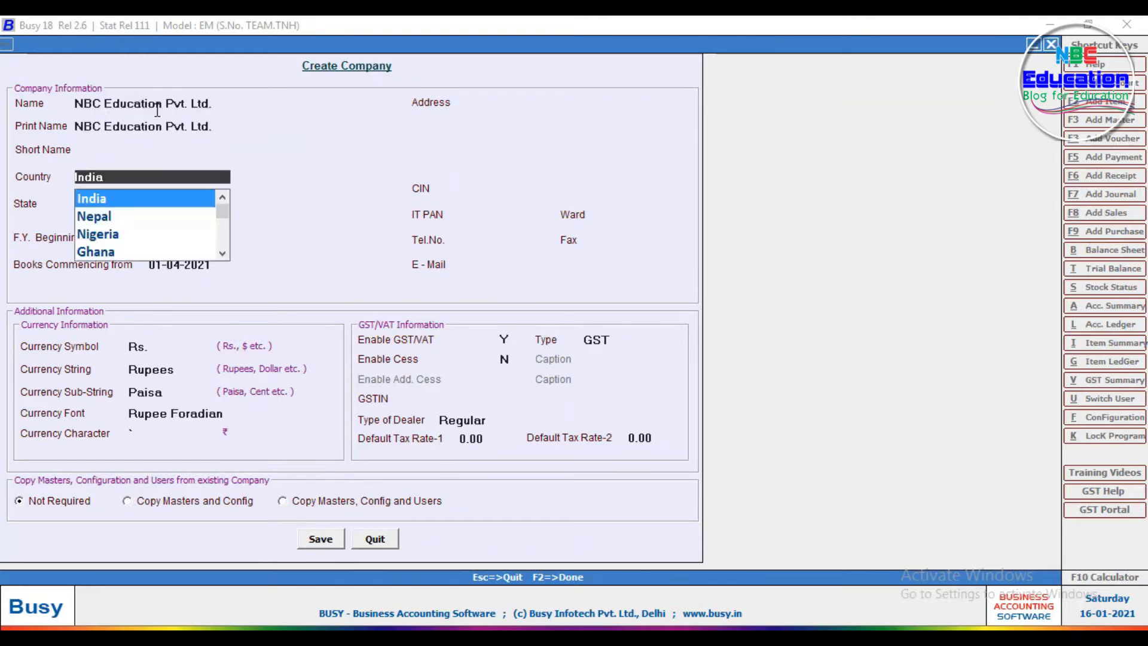
Step: Choose Nepal with Nepali dates, financial year 01-04-2077, books from 01-05-2077, and address Dhangadhi
key("Down")
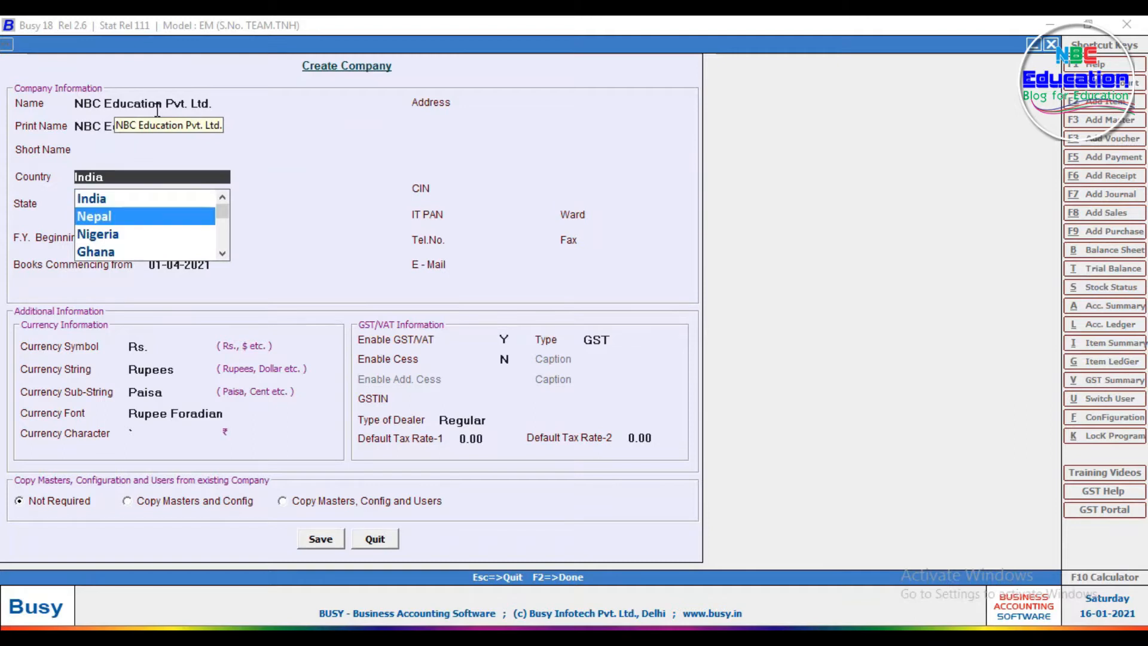
key("Return")
key("Return")
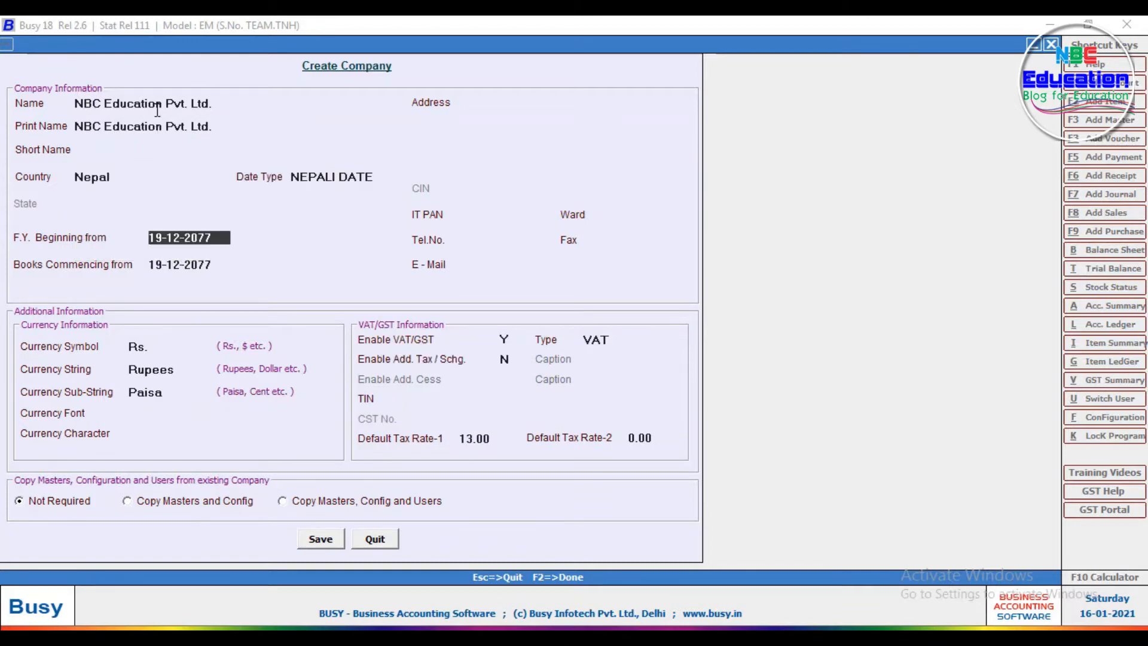
type("01-04-0")
key("BackSpace")
type("2077")
key("Return")
type("01")
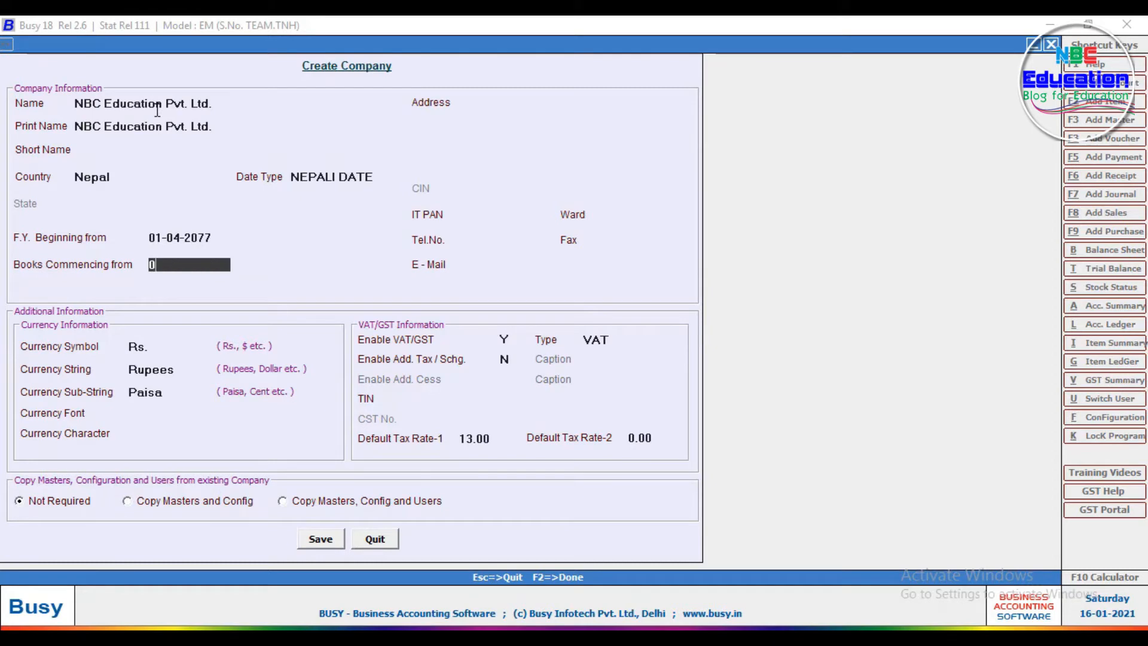
type("-05-2077")
key("Return")
type("Dhangadhi")
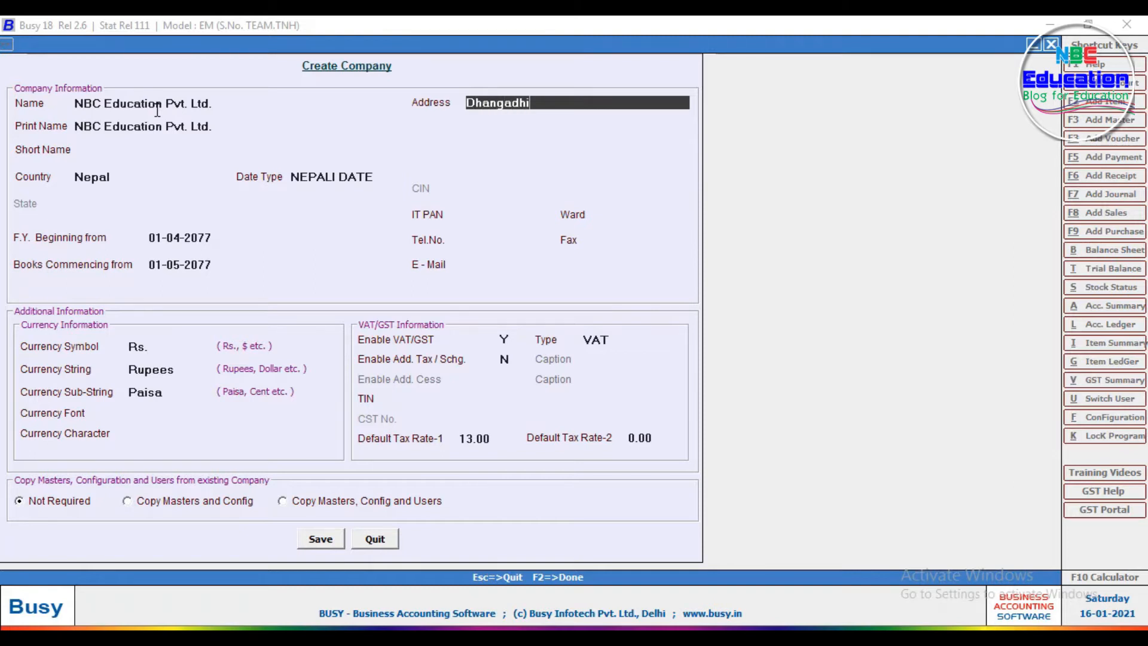
Step: Add Kailali and Nepal as the second and third address lines
key("Return")
type("Kailali")
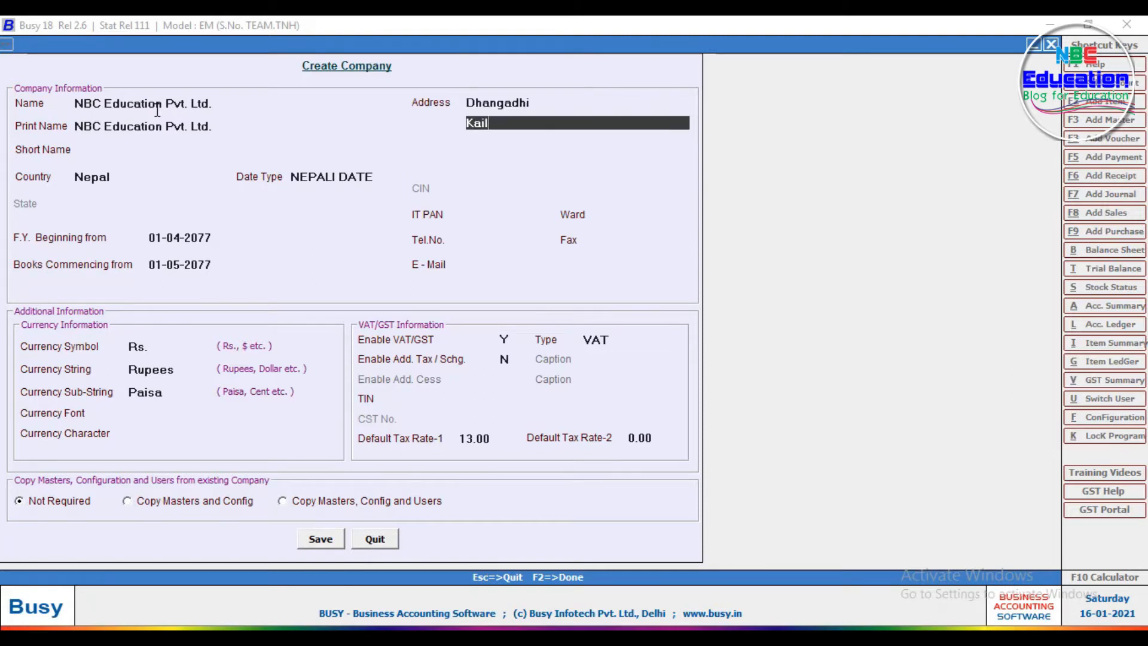
key("Return")
type("Nepal")
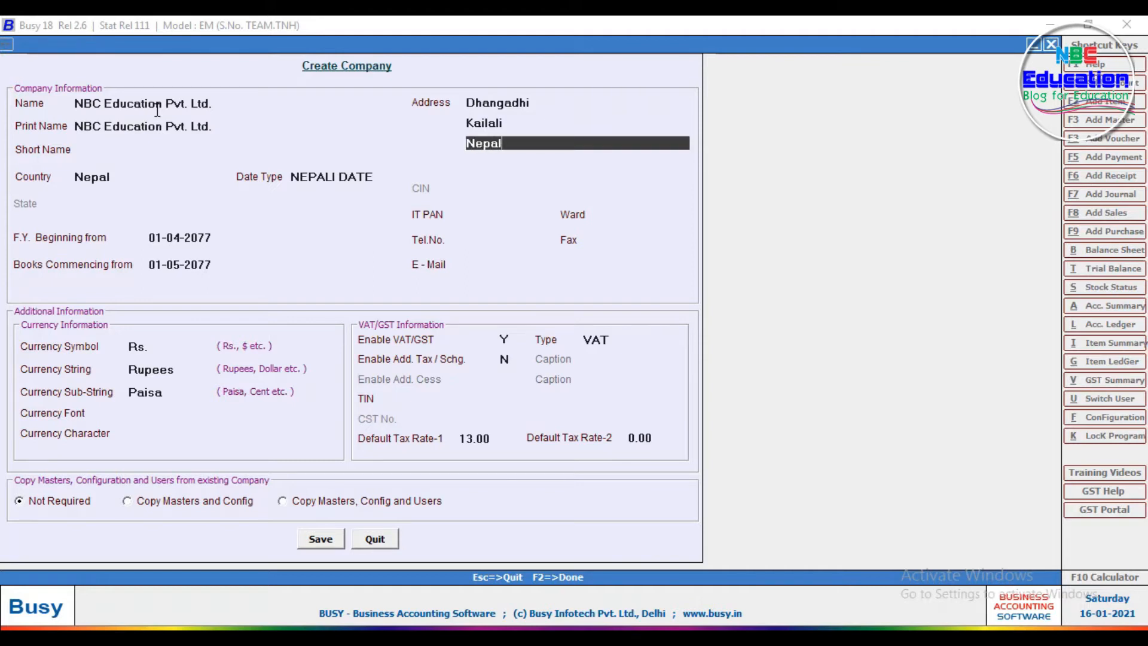
key("Return")
Step: Enter the company's PAN, ward, telephone and fax numbers
key("Return")
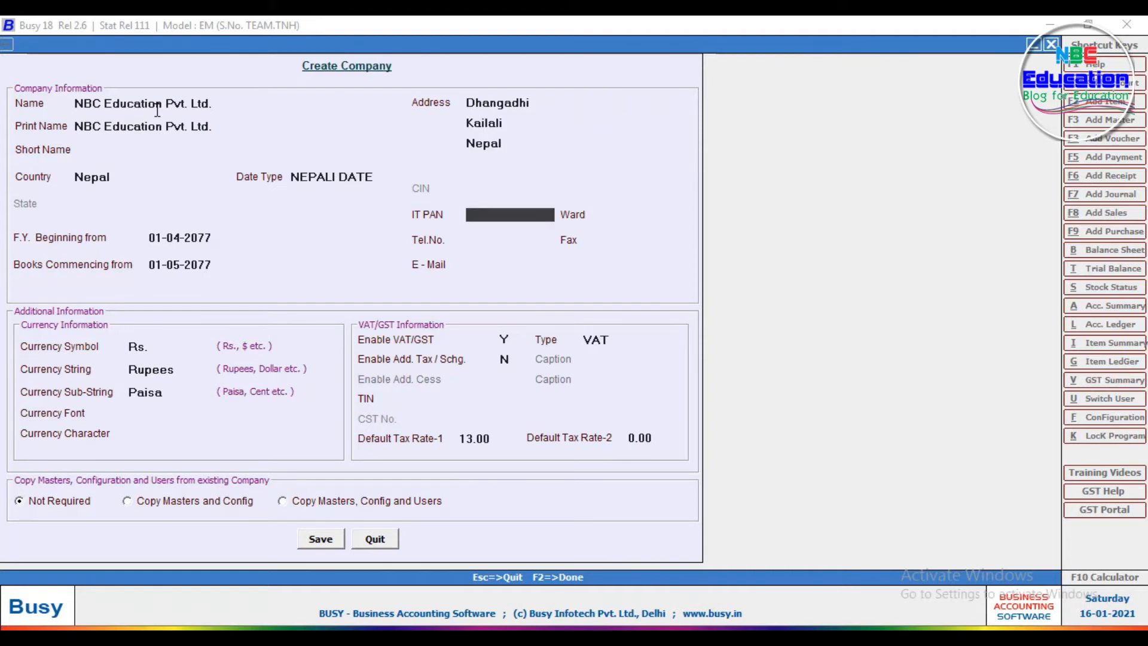
type("01250125")
key("Return")
type("0125")
key("Return")
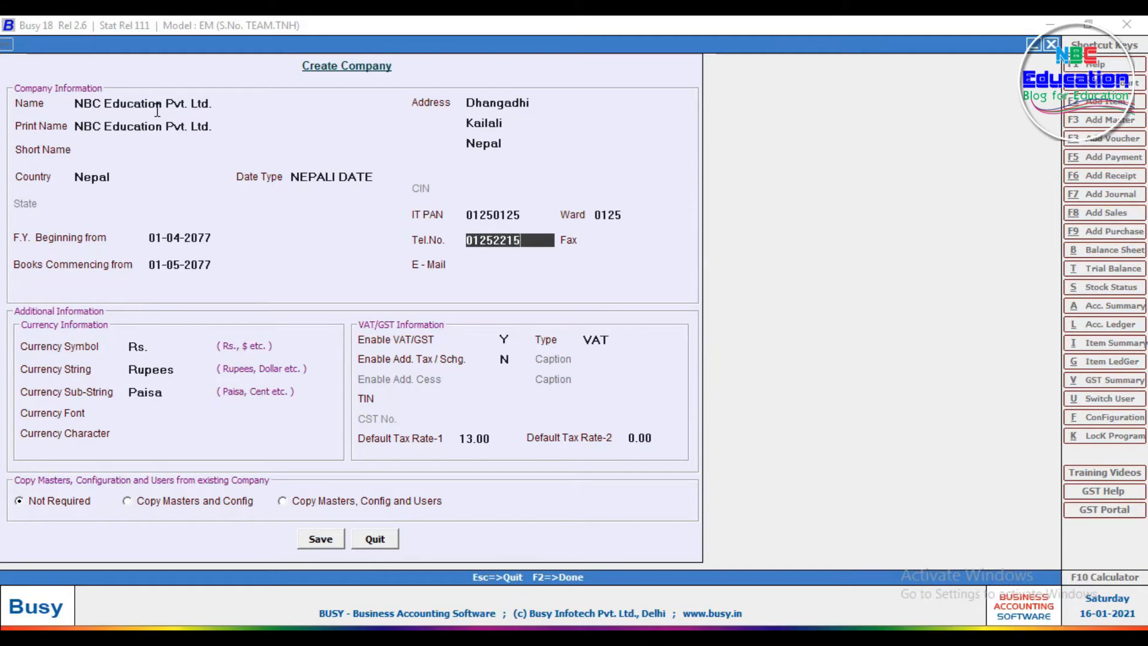
key("Return")
type("0112552")
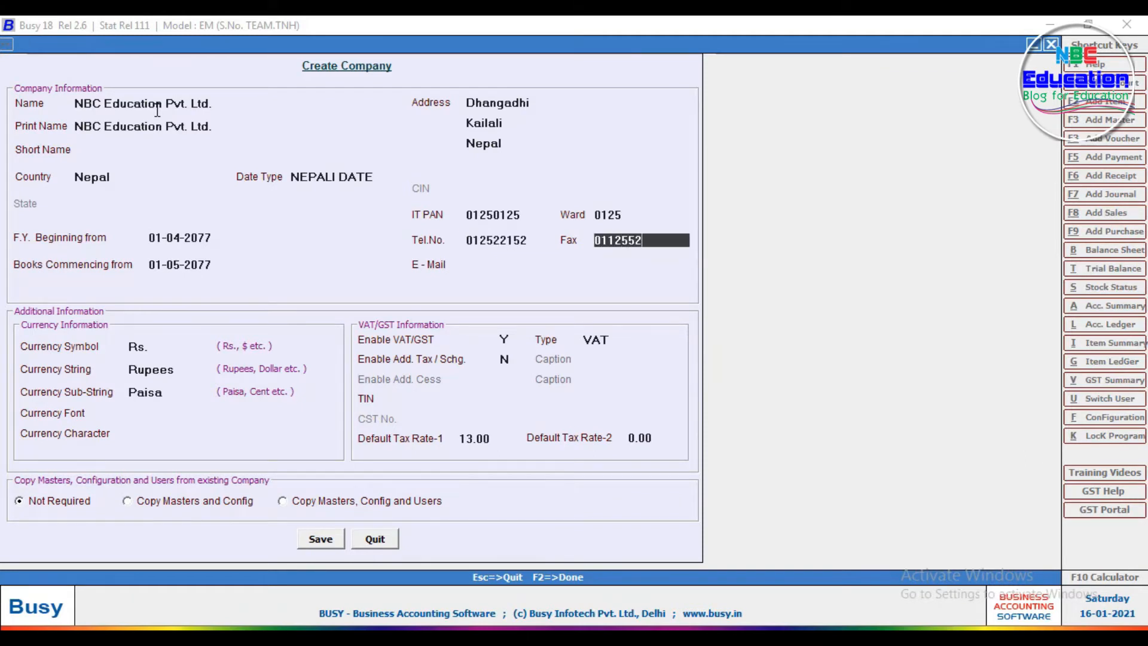
key("Return")
Step: Enter the company's e-mail address
type("2")
key("BackSpace")
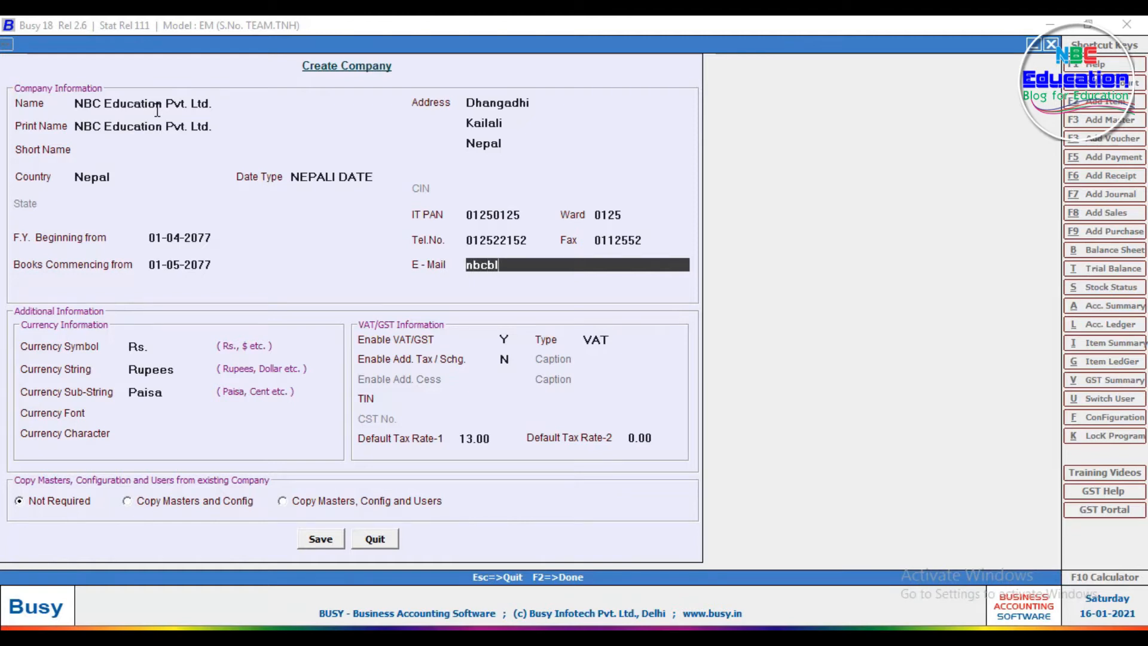
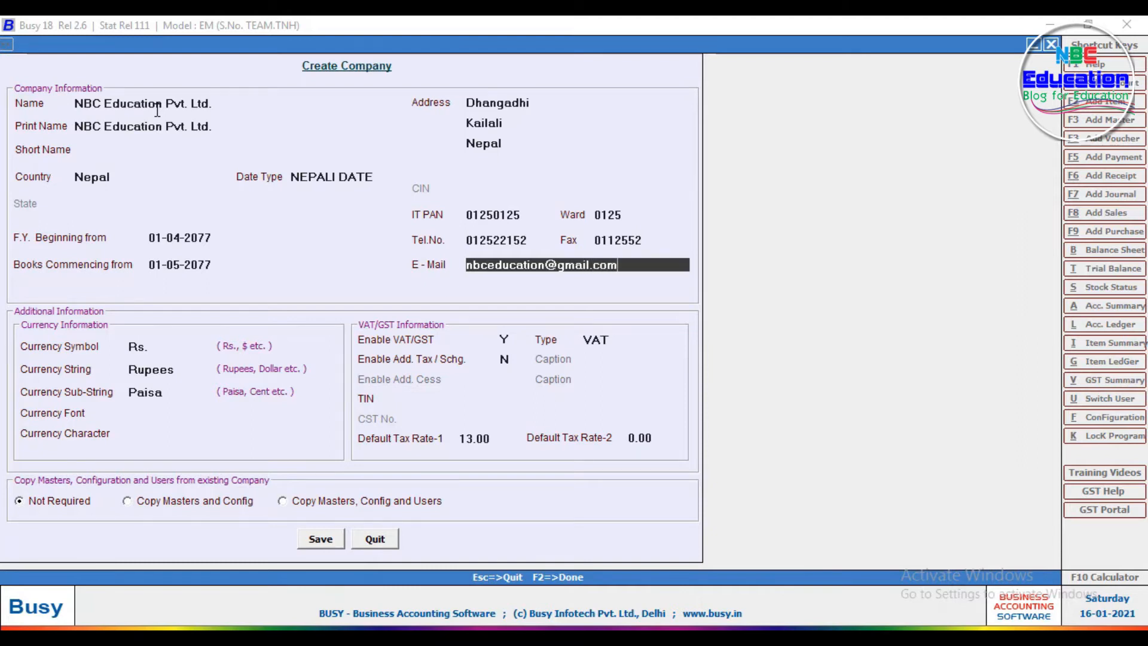
key("Return")
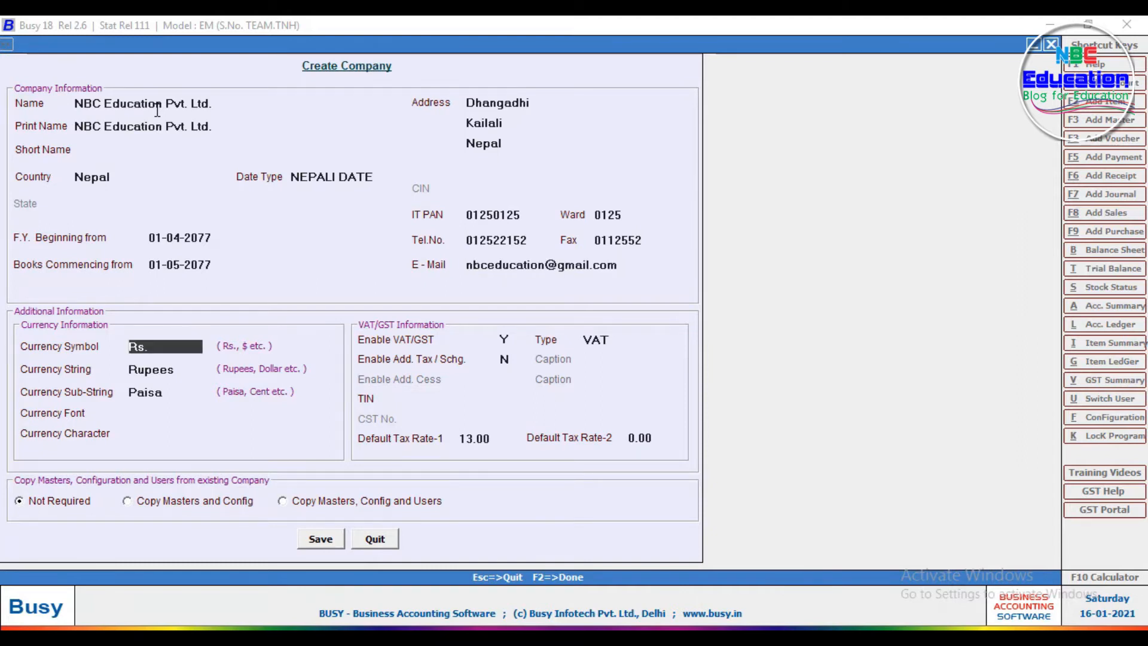
Step: Accept the default currency and VAT settings with the 13.00 tax rate
key("Return")
key("Return")
key("Return")
key("Return")
key("Return")
key("Return")
key("Return")
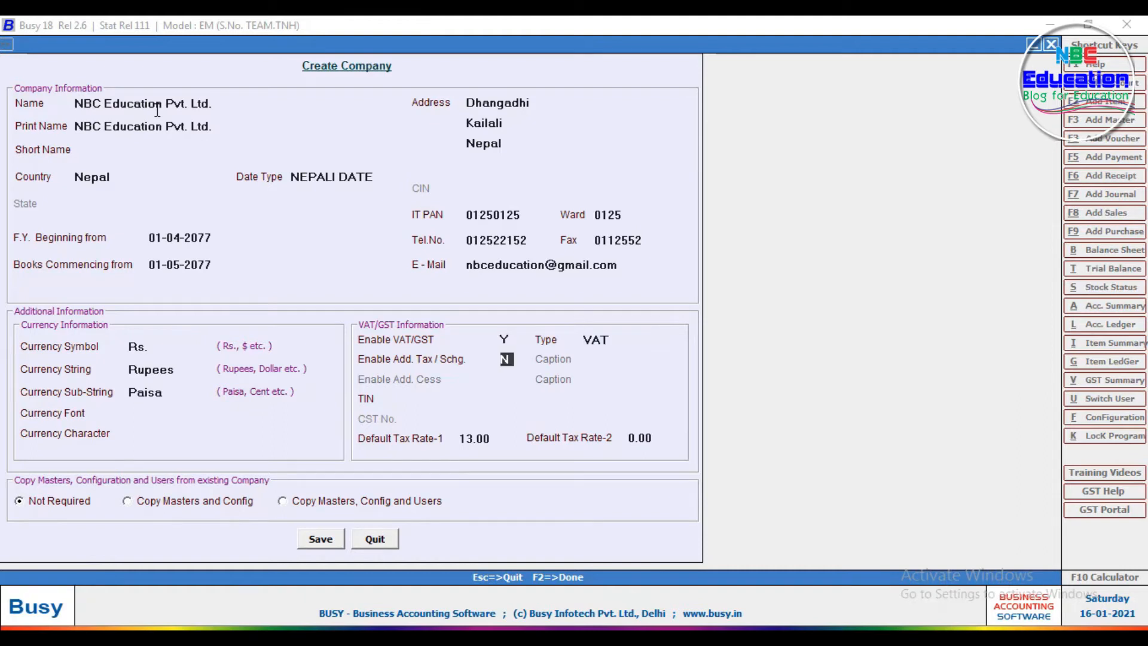
key("Return")
key("Return")
key("Return")
key("Return")
key("Return")
key("Return")
key("Return")
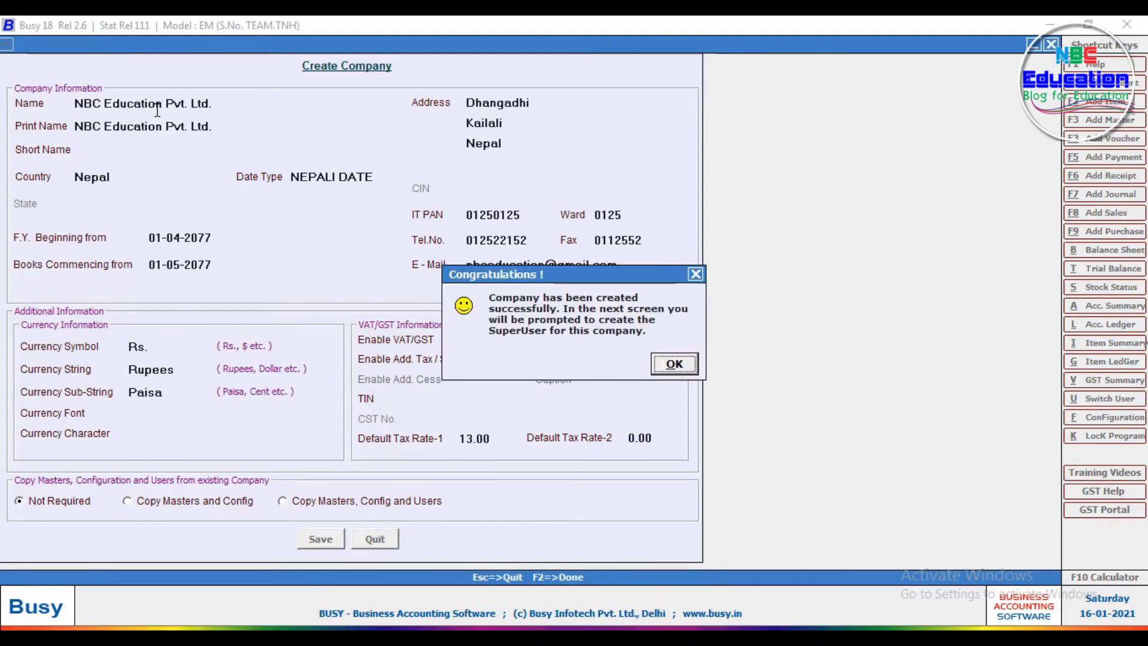
Step: Create the superuser 'nbc education' with a password, then exit the features setup
left_click(661, 362)
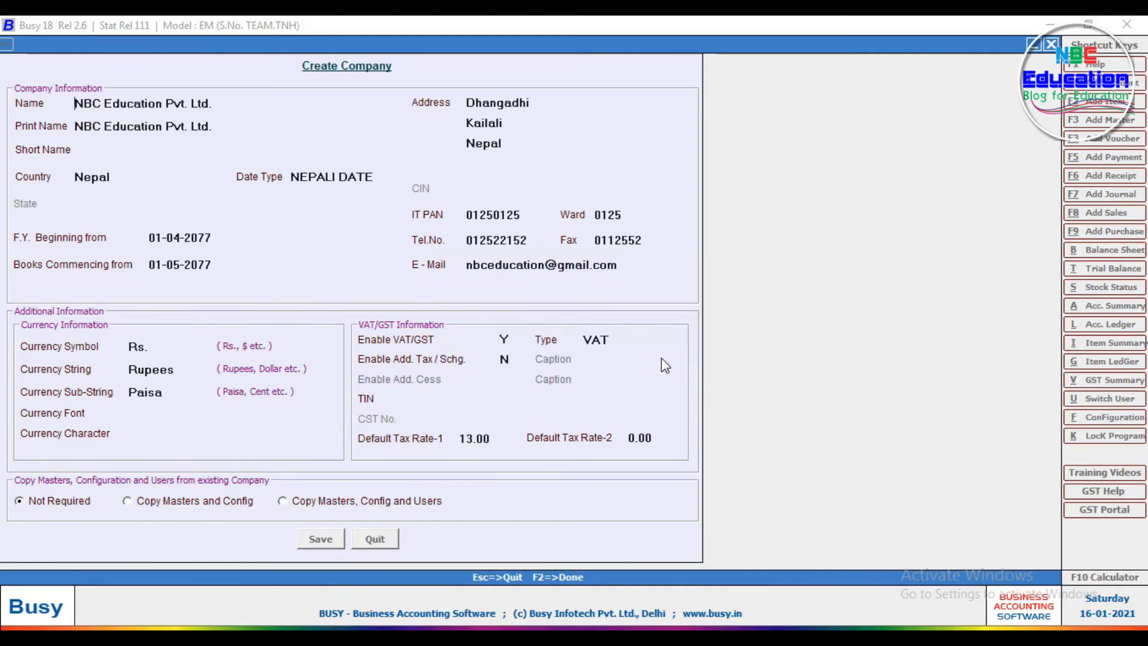
type("nbc education")
key("Return")
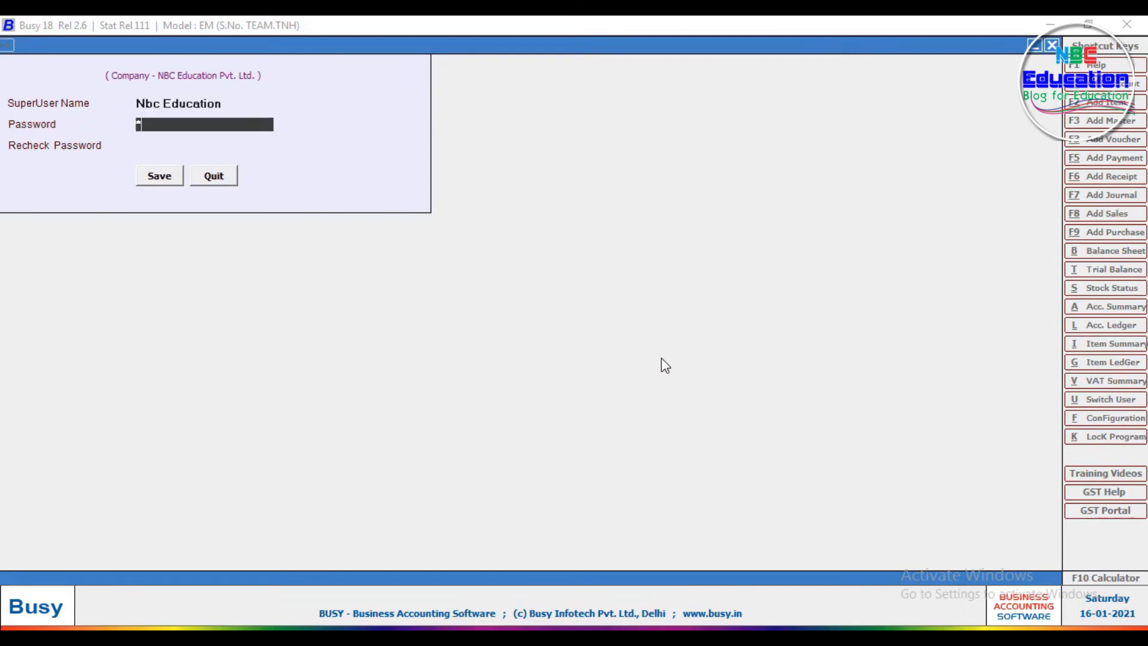
type("1")
key("Return")
type("1")
key("Return")
key("Return")
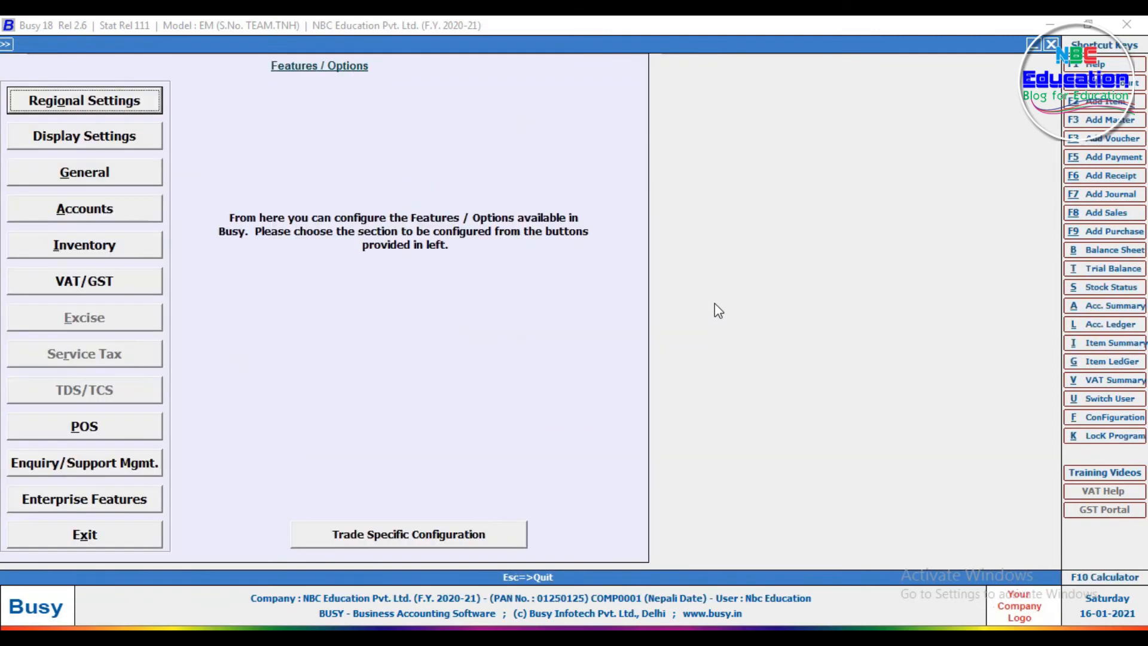
left_click(87, 541)
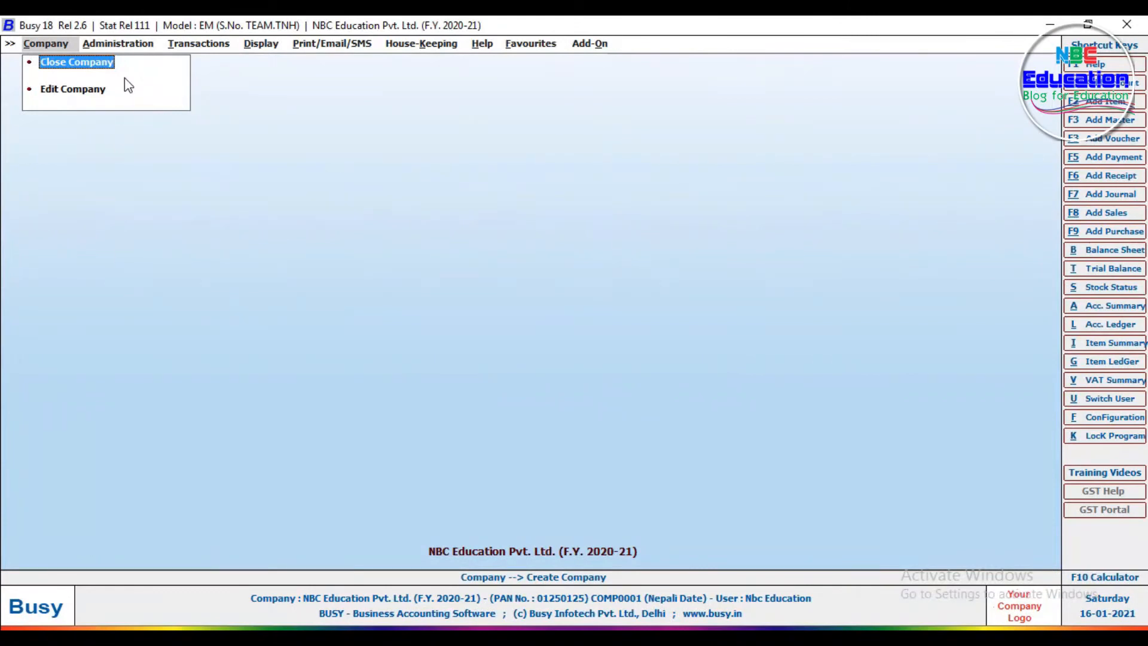
Step: Browse the Administration Masters list, Transactions, Display and Print/Email/SMS menus
left_click(116, 48)
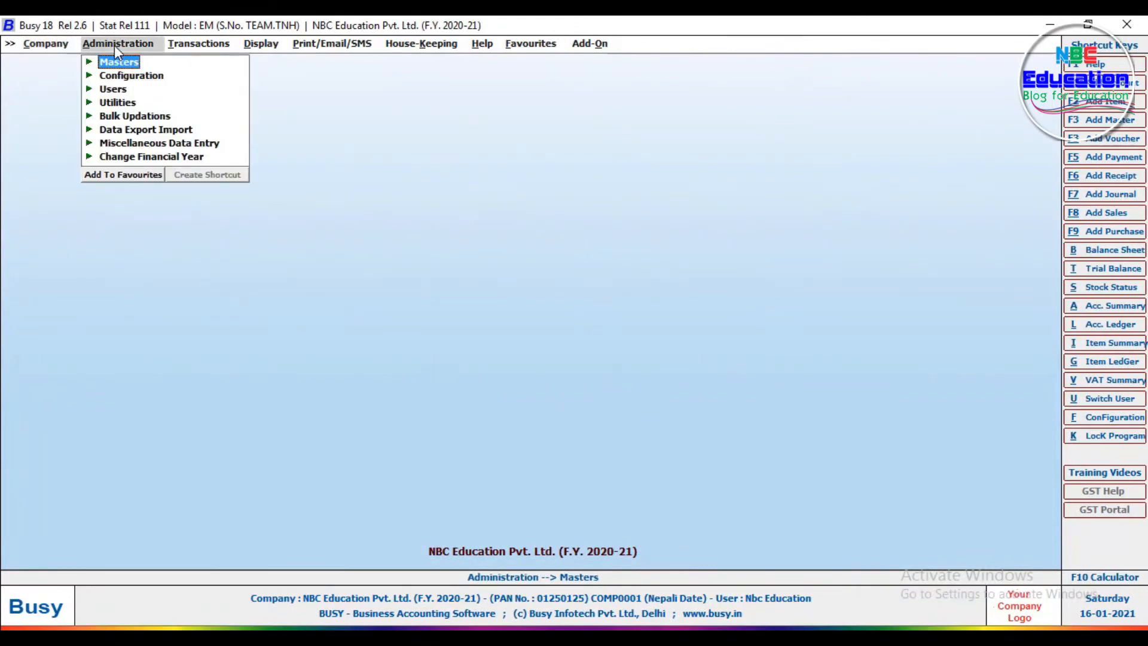
left_click(89, 62)
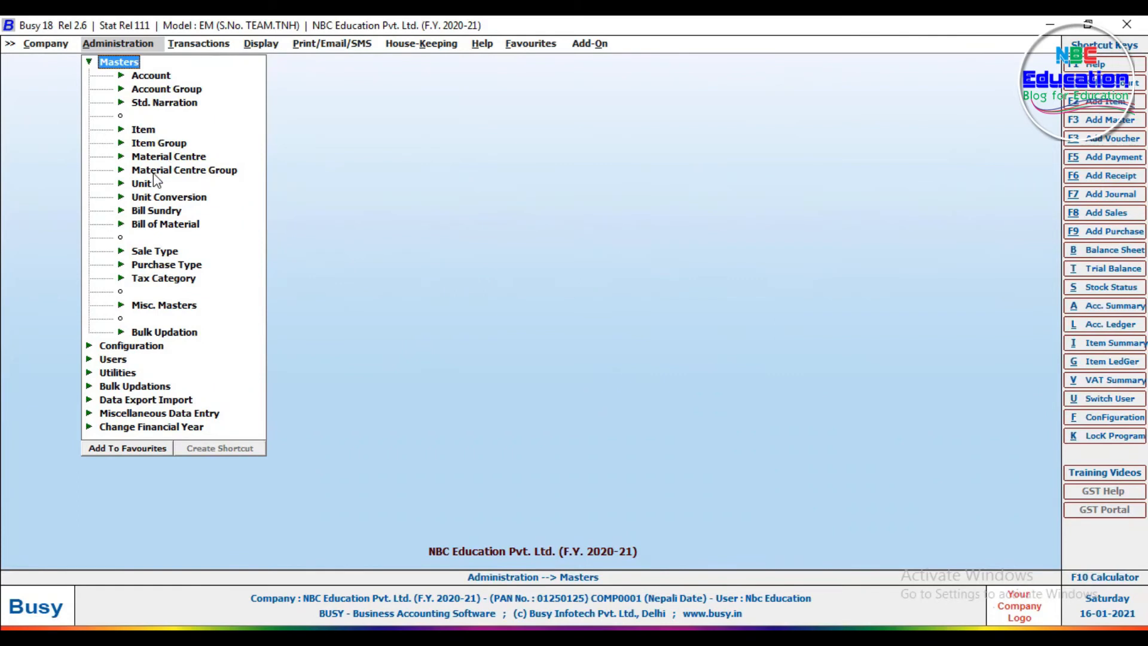
left_click(187, 46)
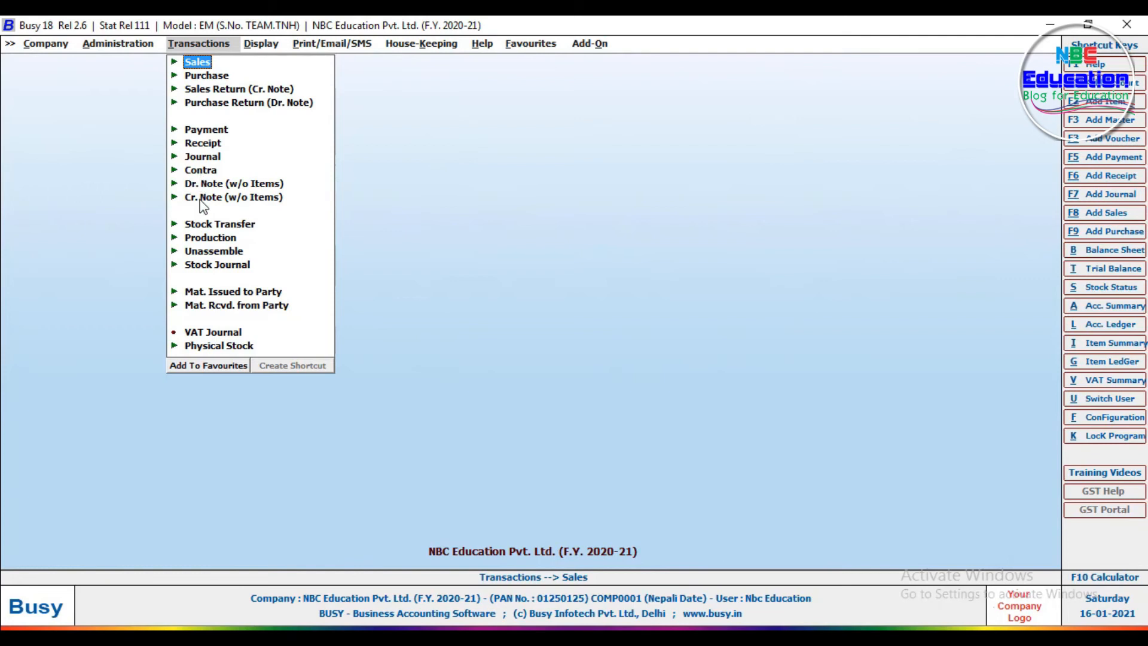
left_click(267, 49)
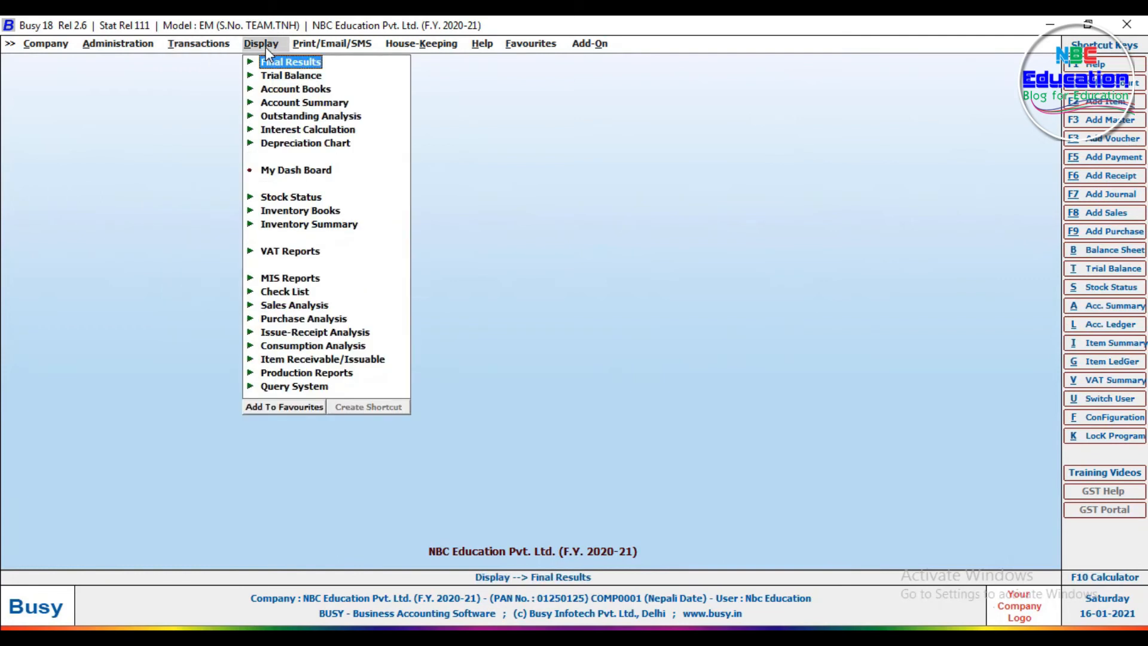
key("Right")
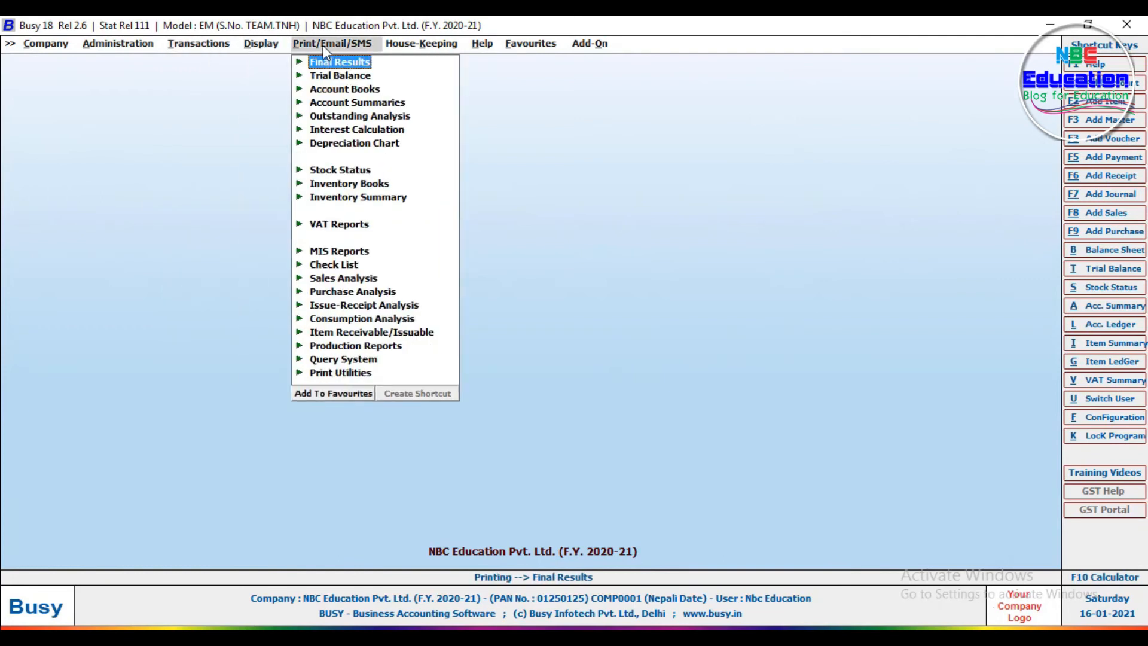
left_click(261, 39)
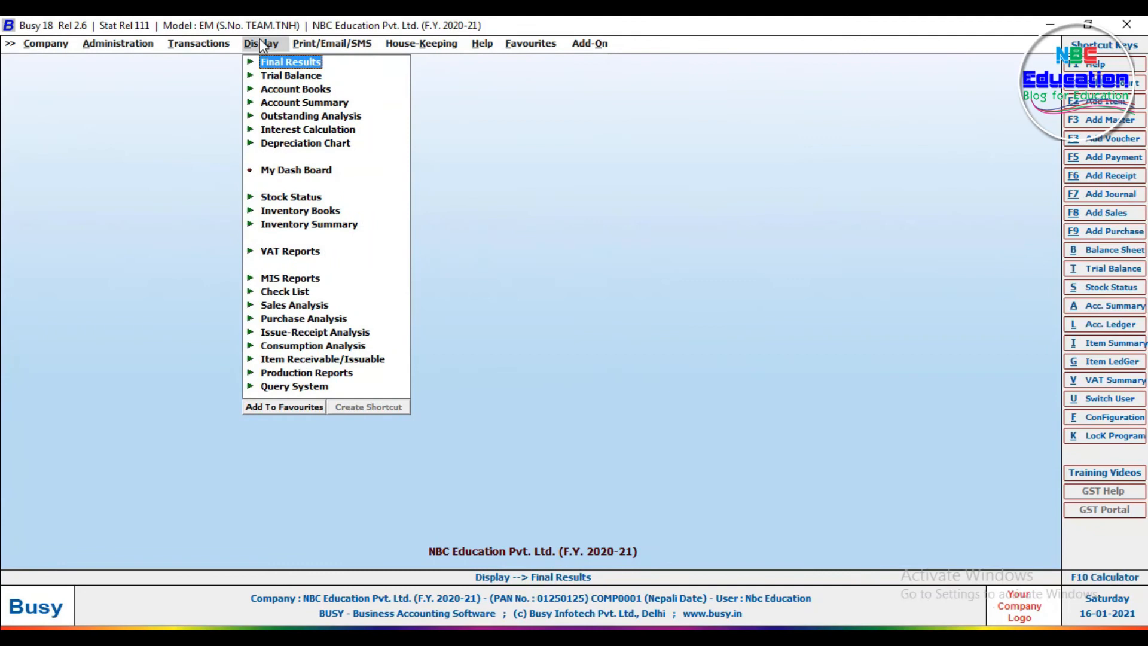
left_click(316, 44)
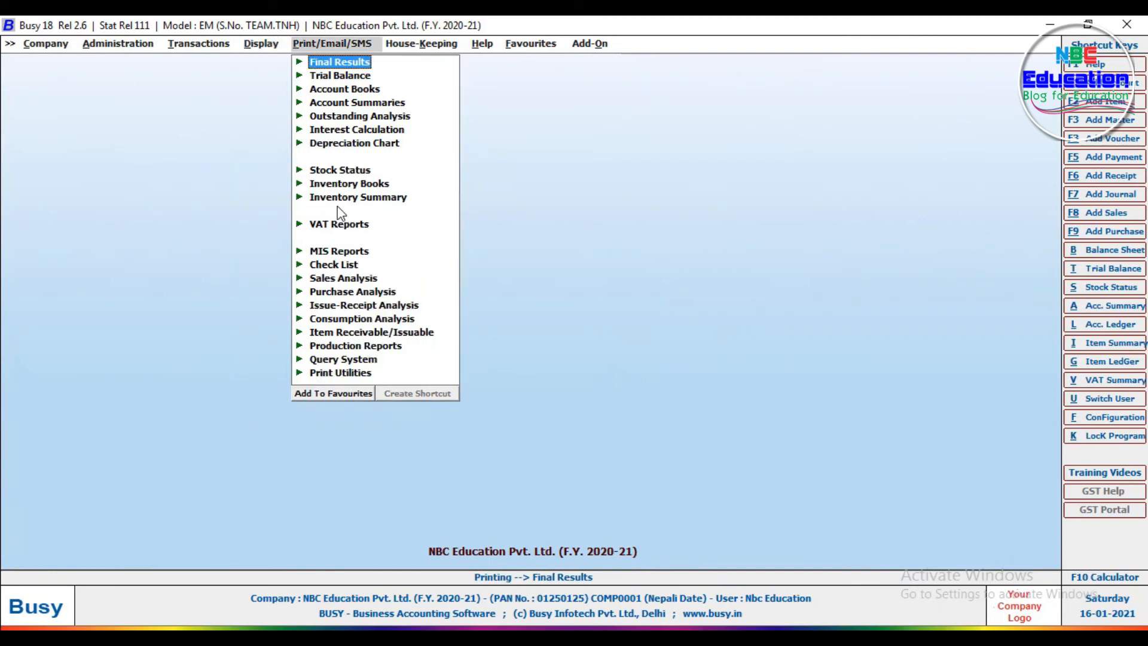